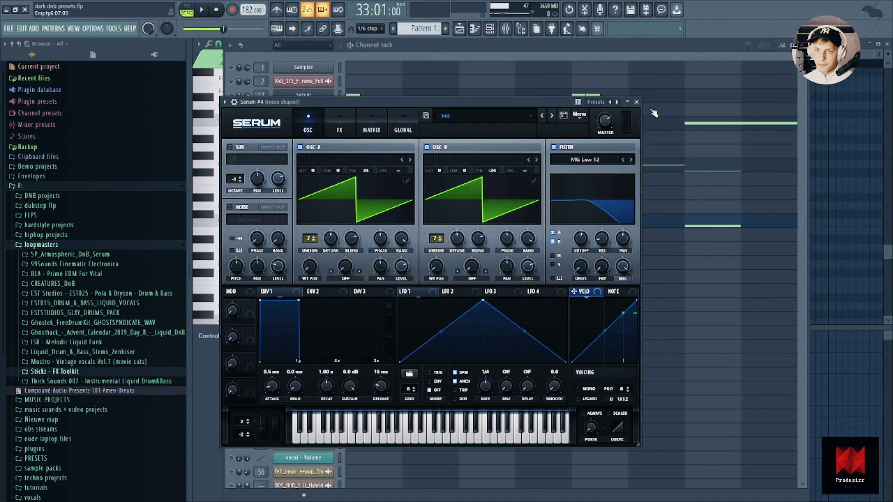
Inspect the reese shaper channel's effects in the mixer: Fruity parametric EQ 2, Fruity Reeverb 2 and ShaperBox2
key("F9")
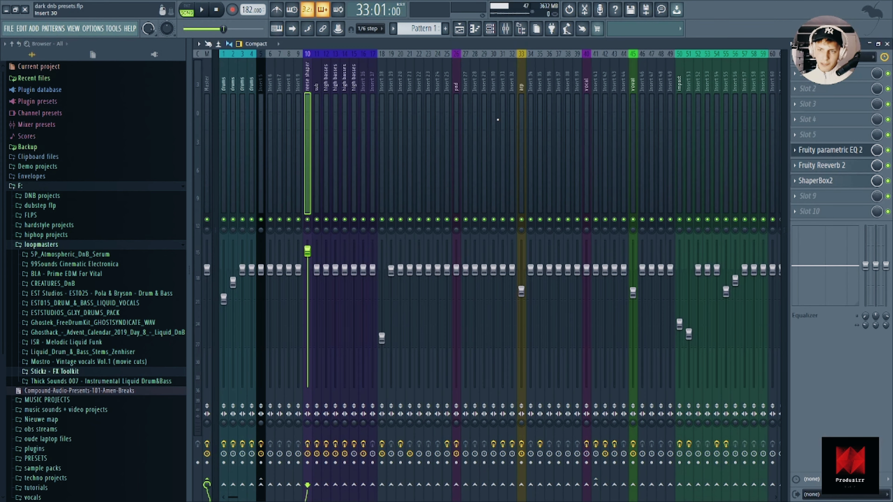
left_click(824, 155)
left_click_drag(404, 209, 316, 231)
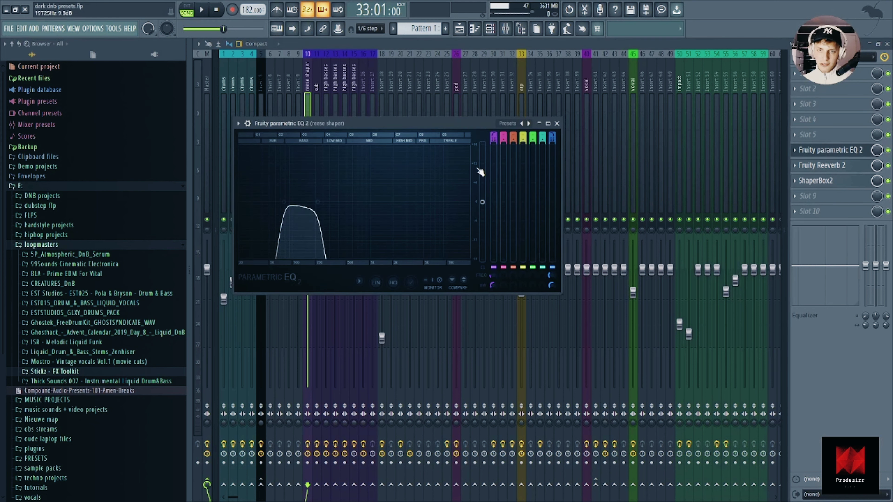
left_click(821, 166)
left_click(822, 182)
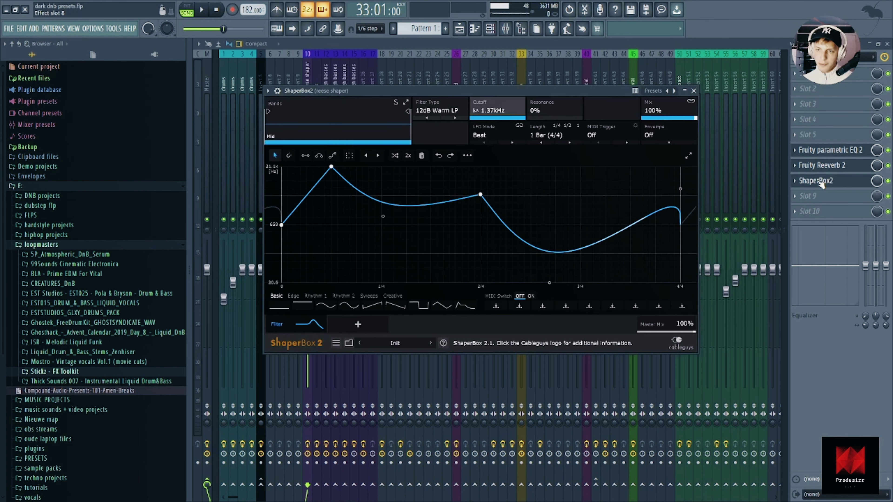
left_click(694, 91)
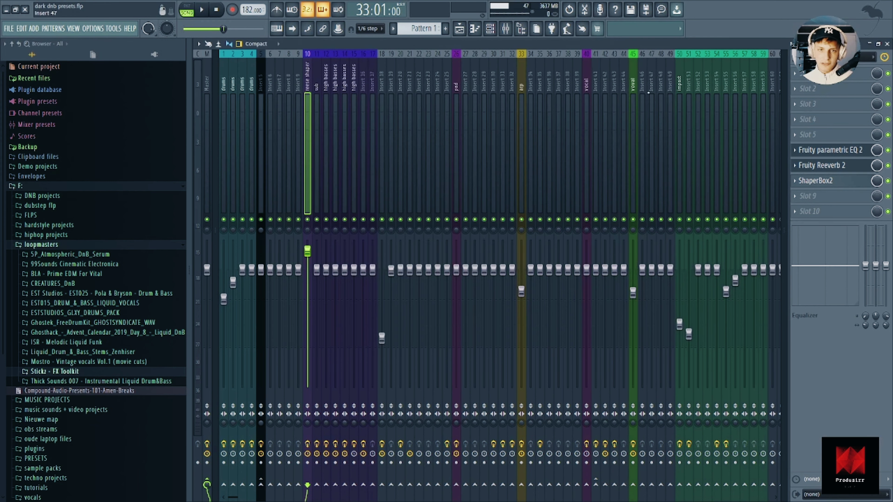
left_click(845, 149)
Audition the Serum parts of Pattern 1 and show their notes in the channel rack during playback
key("space")
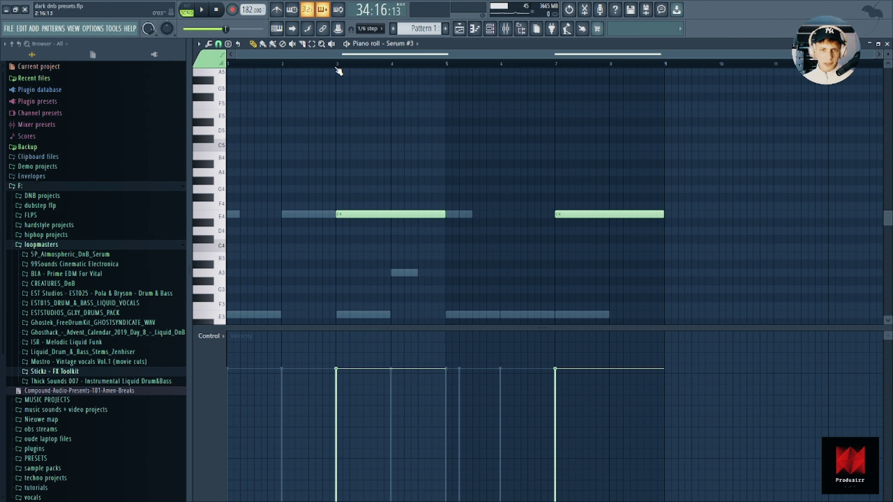
key("space")
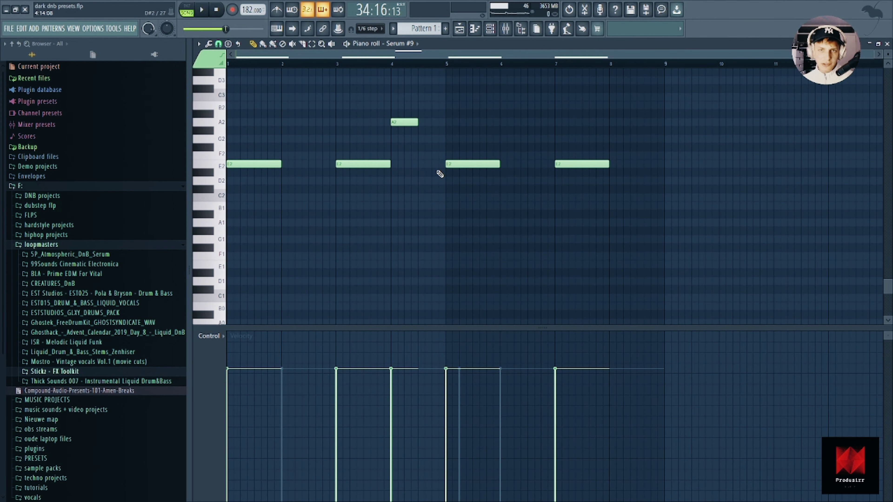
left_click(490, 29)
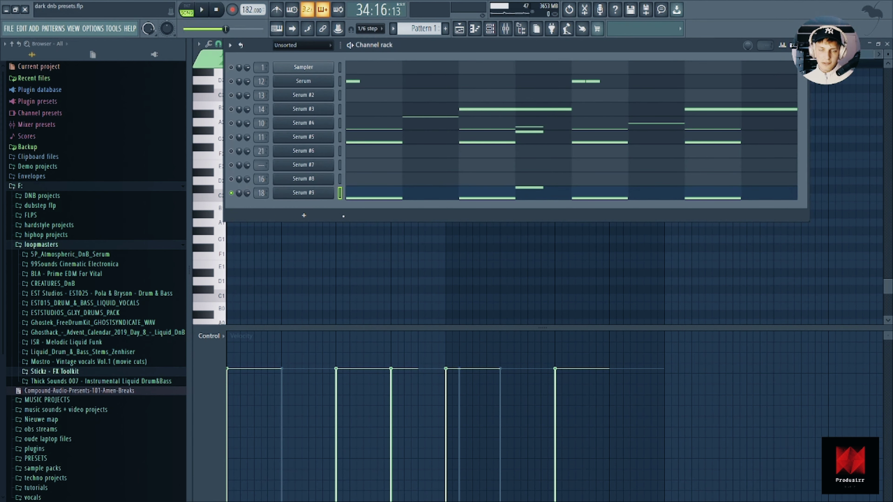
key("space")
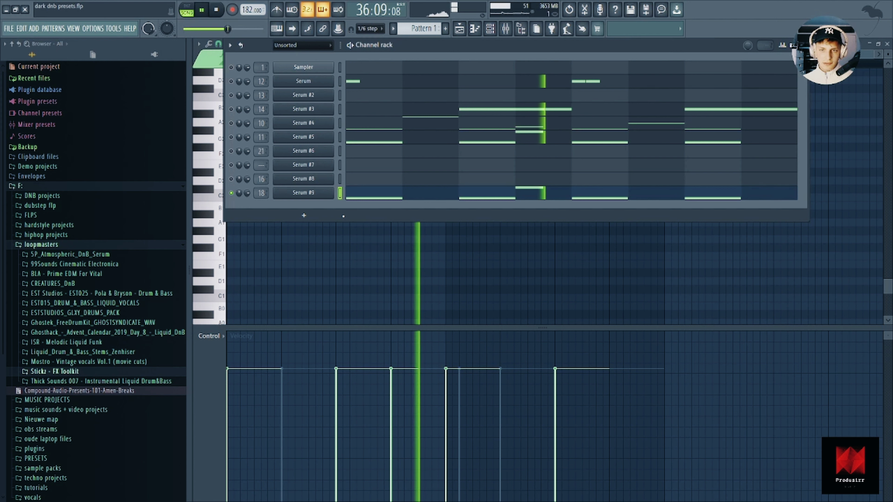
key("space")
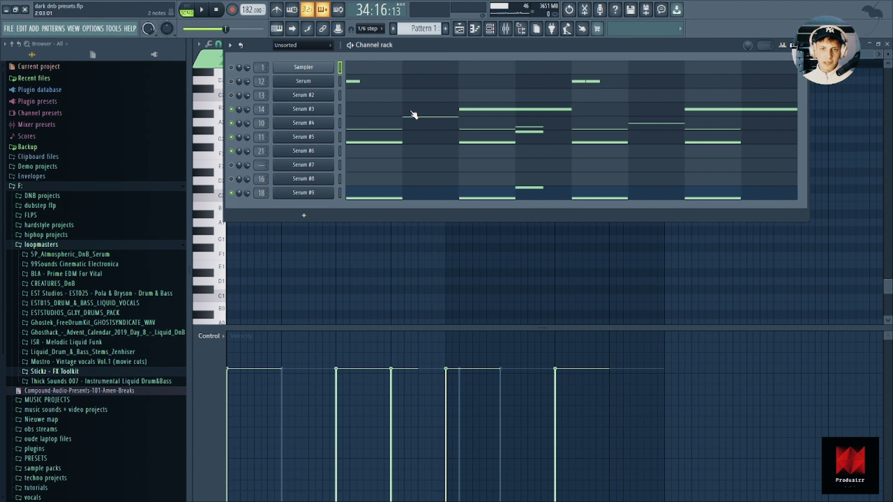
Play the drums and shift the high-pass band slightly higher in the Fruity parametric EQ 2 on the second drums channel
key("space")
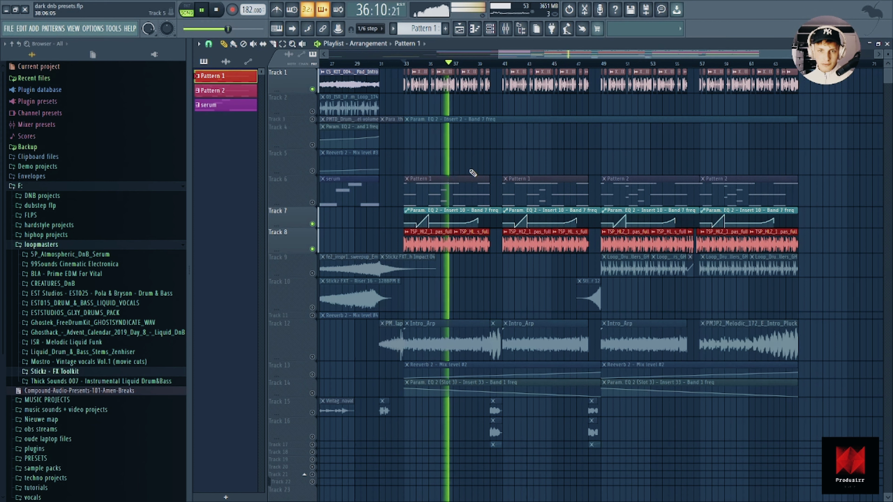
key("F9")
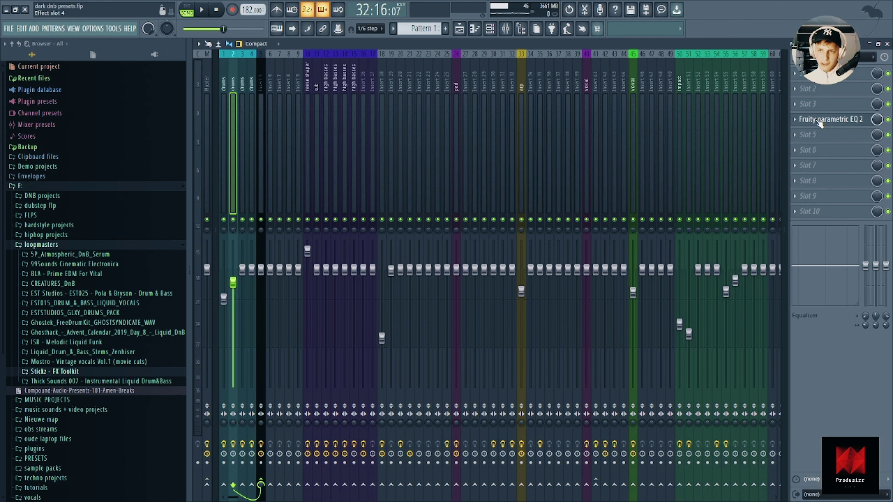
left_click(823, 120)
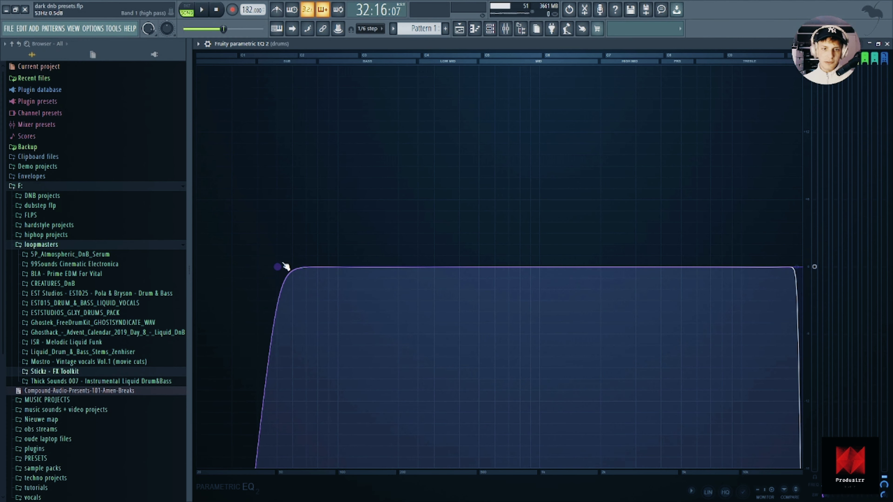
key("space")
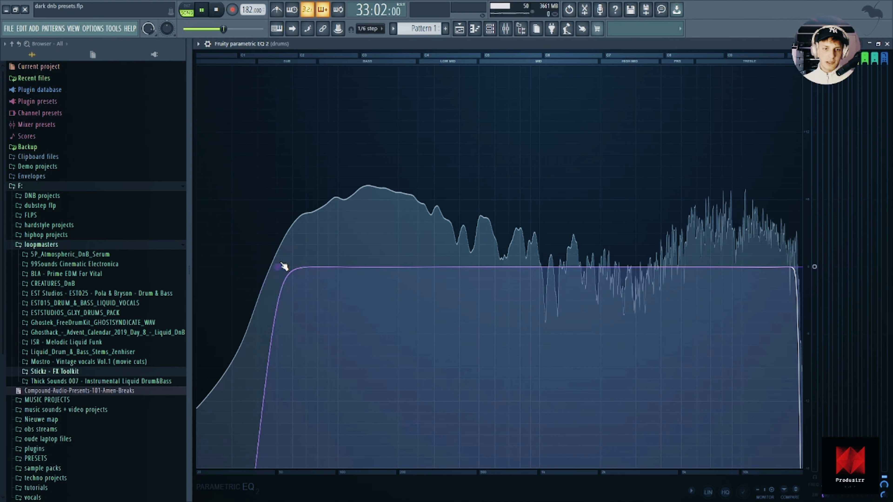
mouse_move(279, 266)
left_mouse_down()
mouse_move(315, 266)
mouse_move(284, 266)
left_mouse_up()
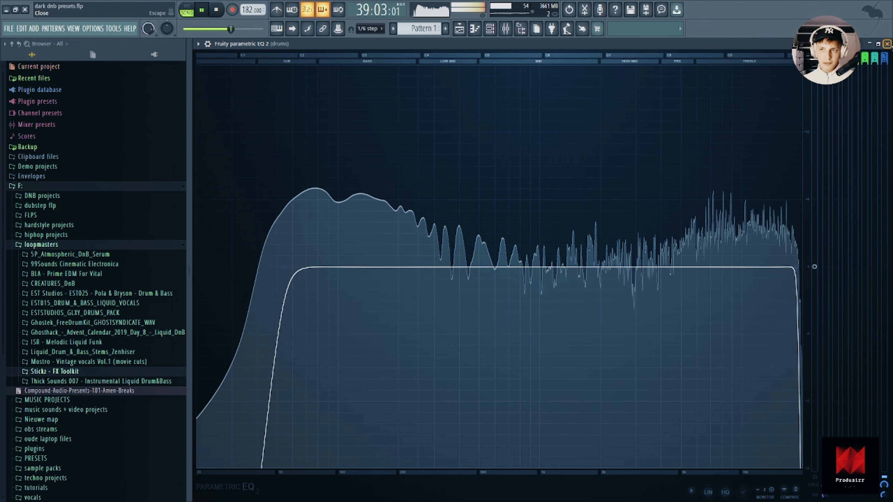
left_click(888, 44)
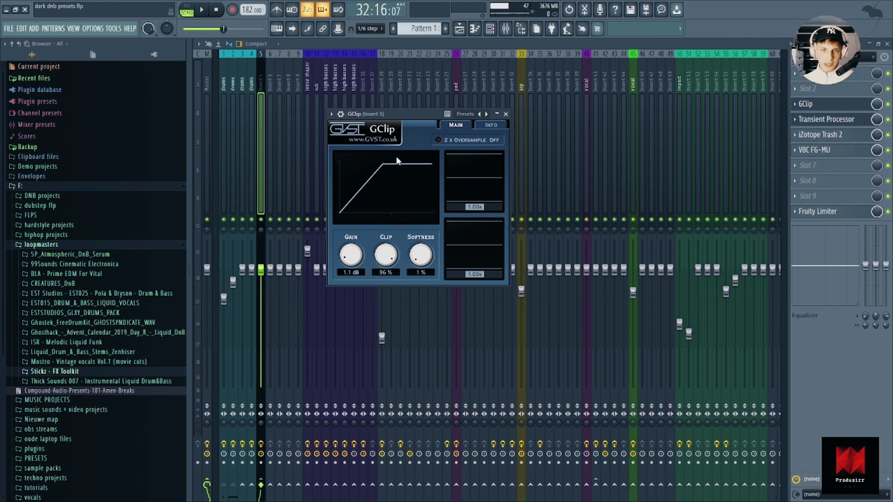
Examine the Insert 5 drum processing chain: Transient Processor with its release setting, iZotope Trash 2 and VBC FG-MU
left_click(823, 122)
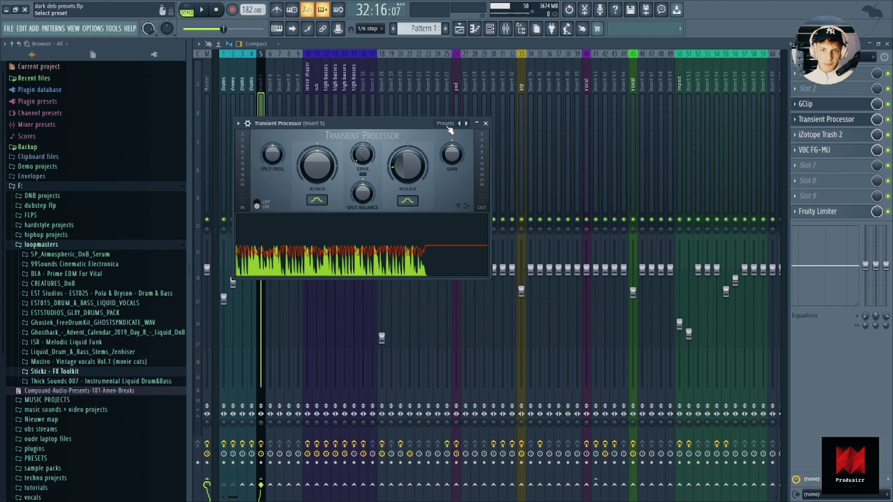
left_click(446, 125)
left_click(469, 141)
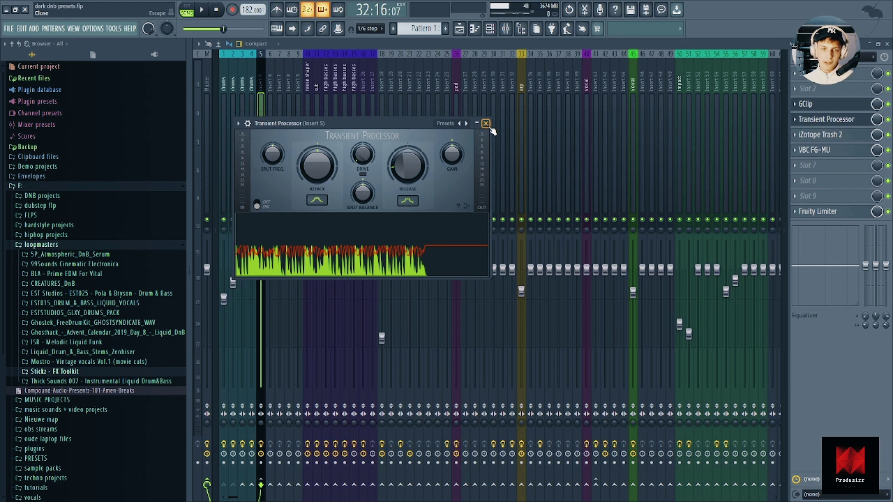
left_click_drag(359, 123, 482, 121)
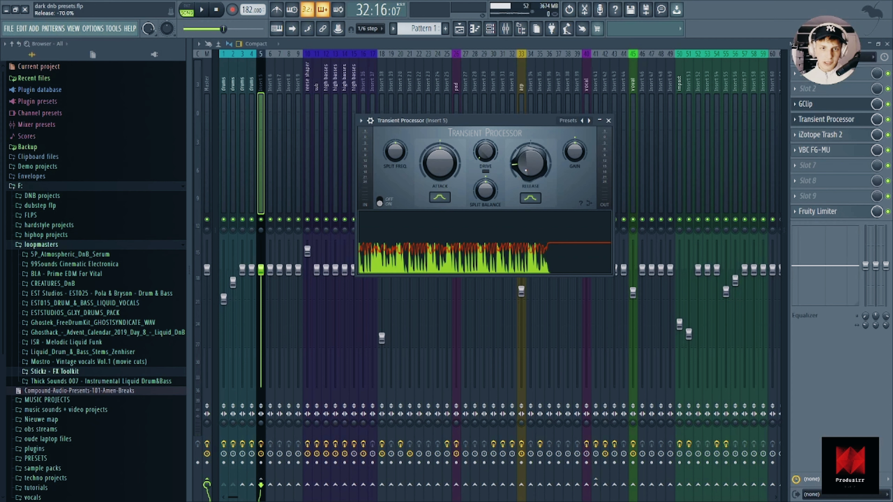
mouse_move(527, 171)
left_mouse_down()
mouse_move(527, 144)
mouse_move(527, 170)
left_mouse_up()
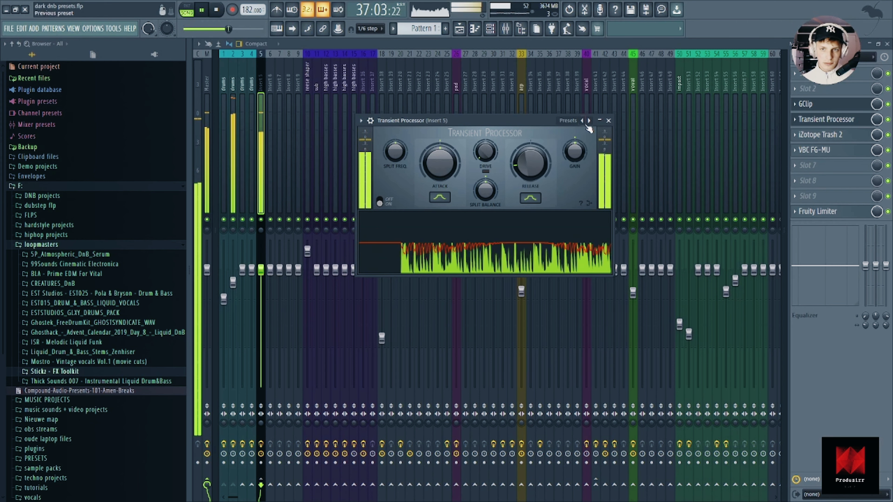
left_click(609, 121)
left_click(832, 135)
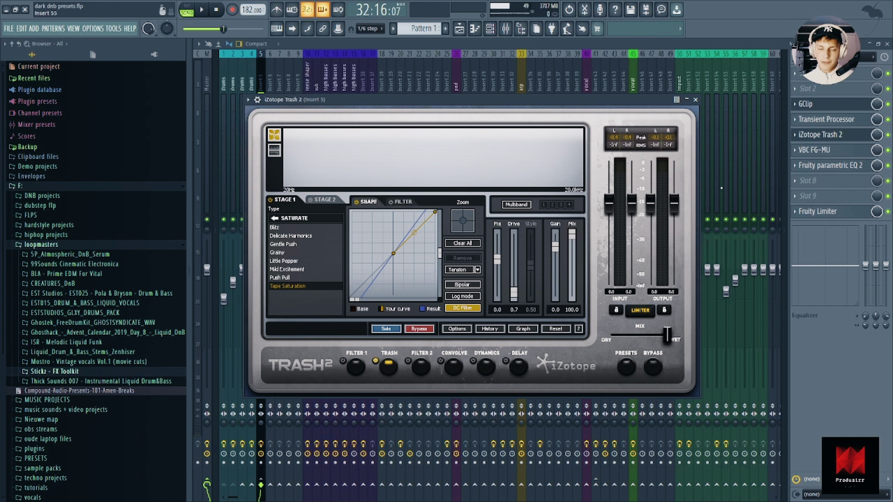
left_click(831, 151)
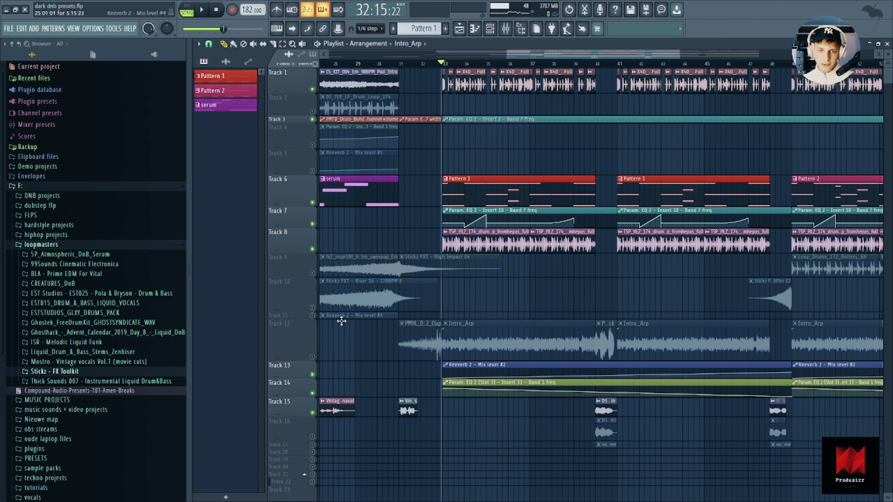
Unmute and play the arp on playlist Track 12, and inspect Fruity parametric EQ 2 and soothe2 on the arp mixer channel
left_click(311, 357)
key("space")
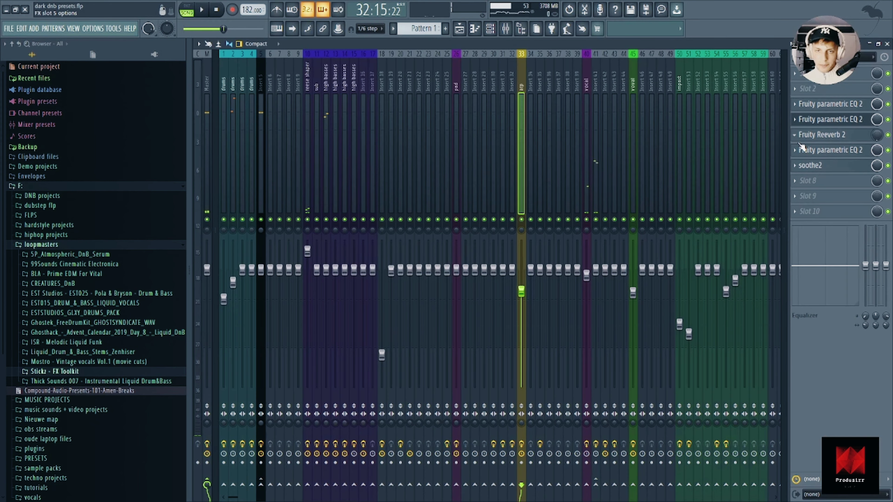
left_click(824, 106)
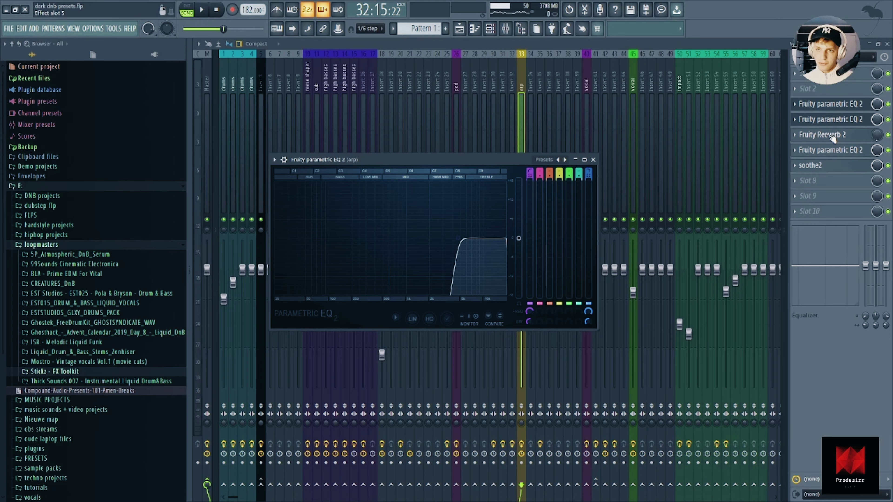
left_click(820, 165)
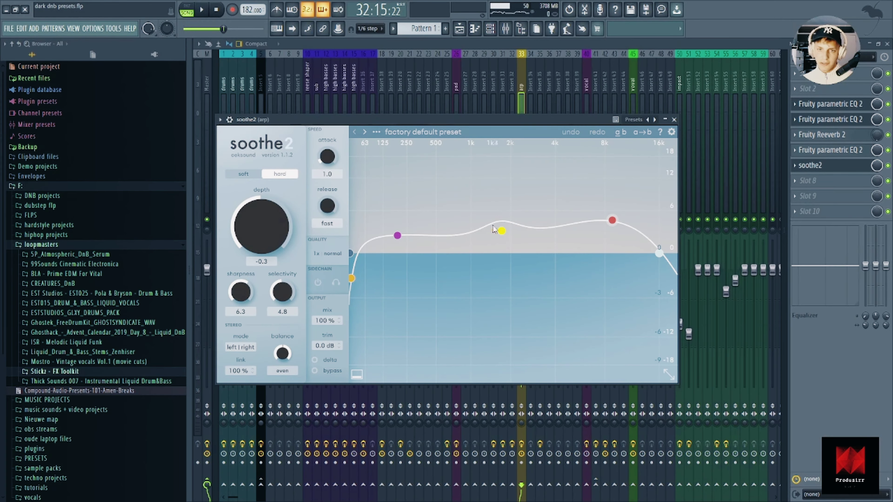
Listen to the arp clips in the playlist and replay the pluck fill between the Intro_Arp clips from bar 40
left_click(465, 30)
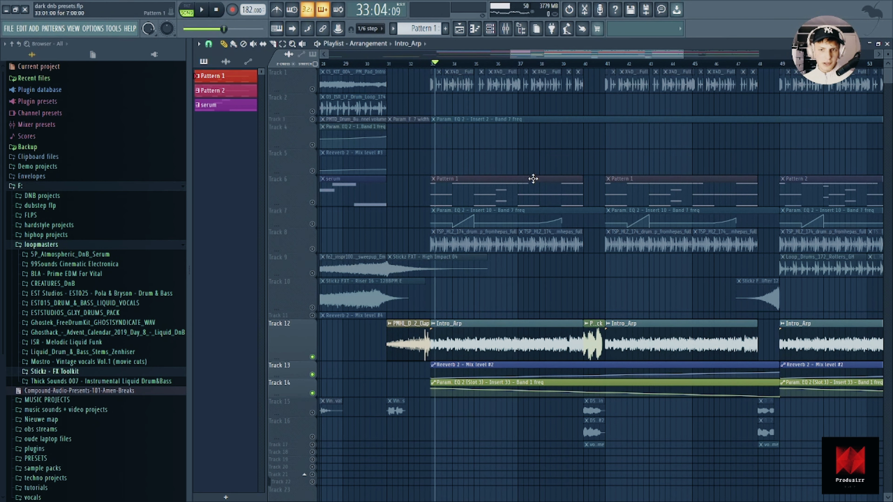
key("space")
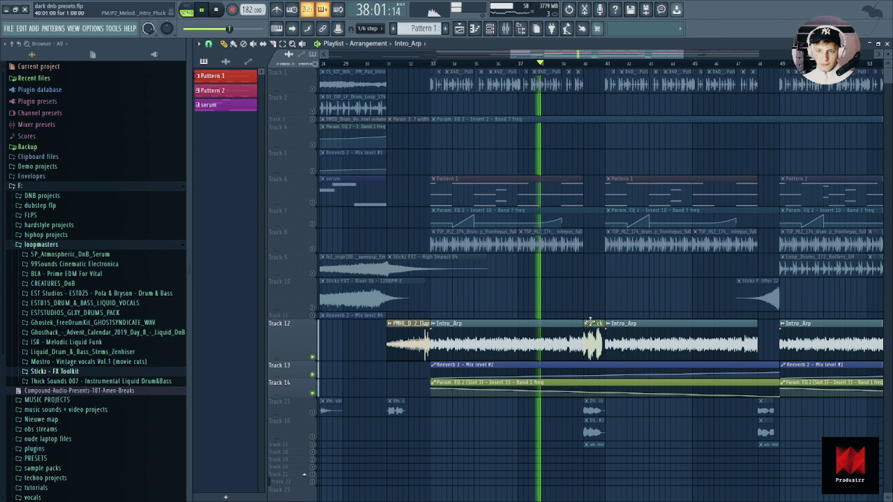
scroll(605, 322, "down", 3)
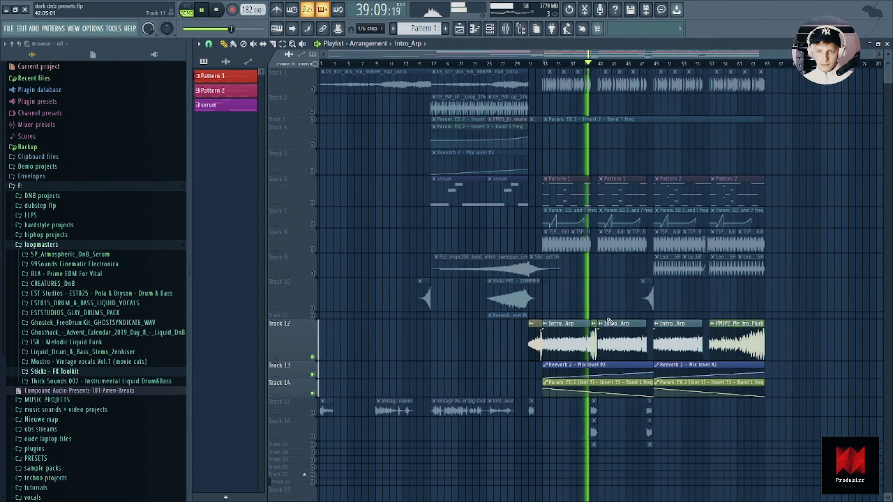
scroll(605, 321, "up", 3)
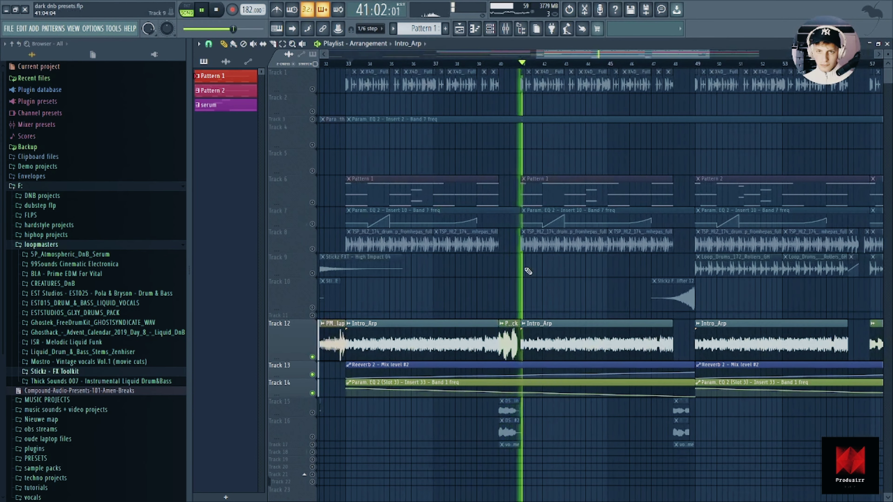
key("space")
scroll(506, 75, "up", 1)
left_click(492, 63)
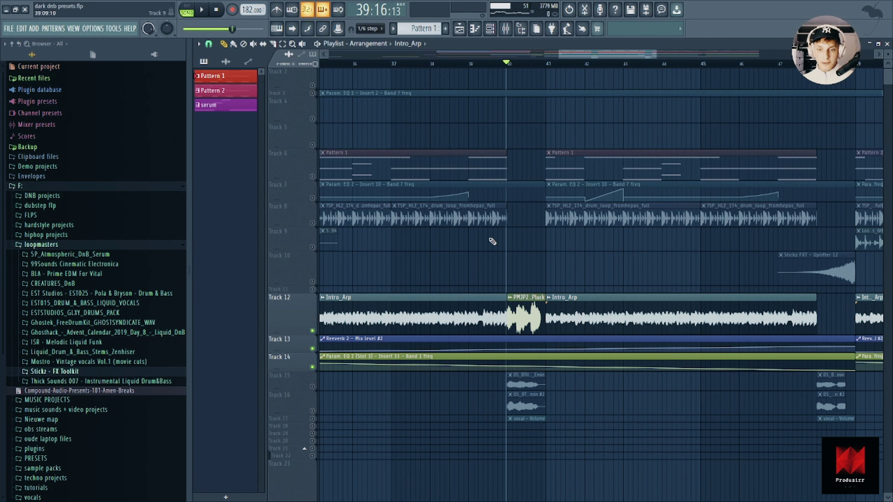
key("space")
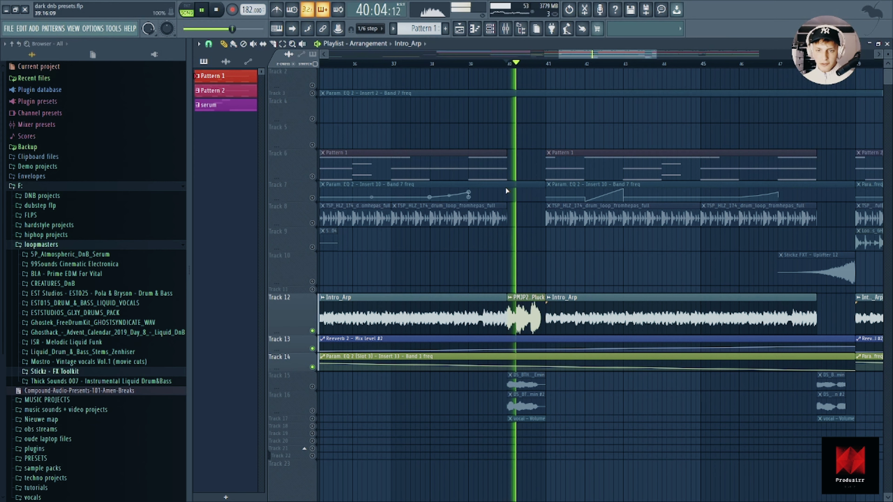
key("space")
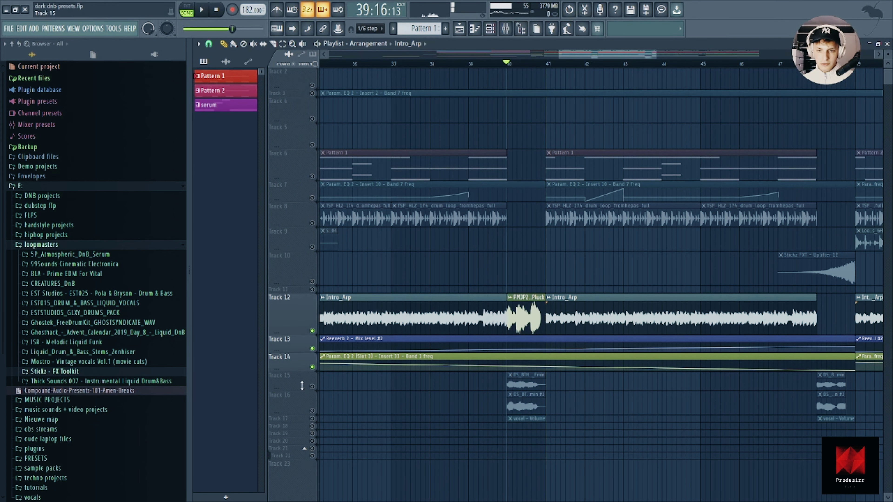
Examine the master channel's FabFilter Pro-Q 3 low cut and The Glue compressor in the mixer
left_click(505, 28)
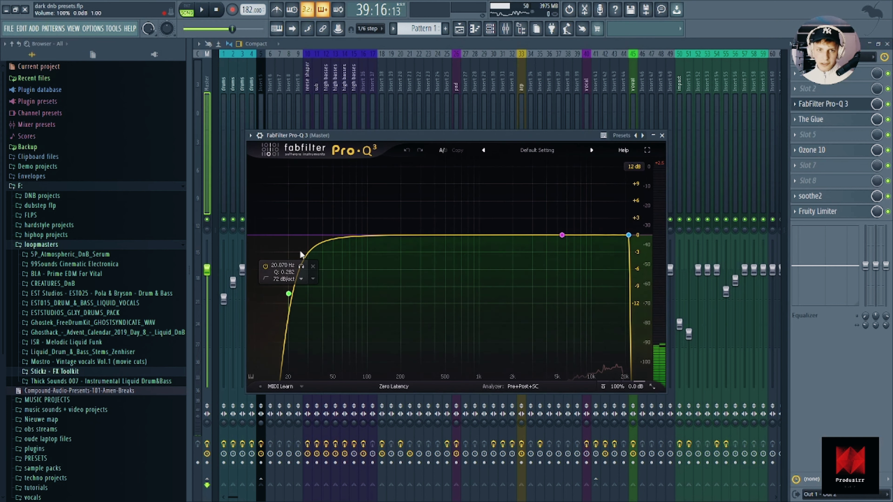
mouse_move(299, 294)
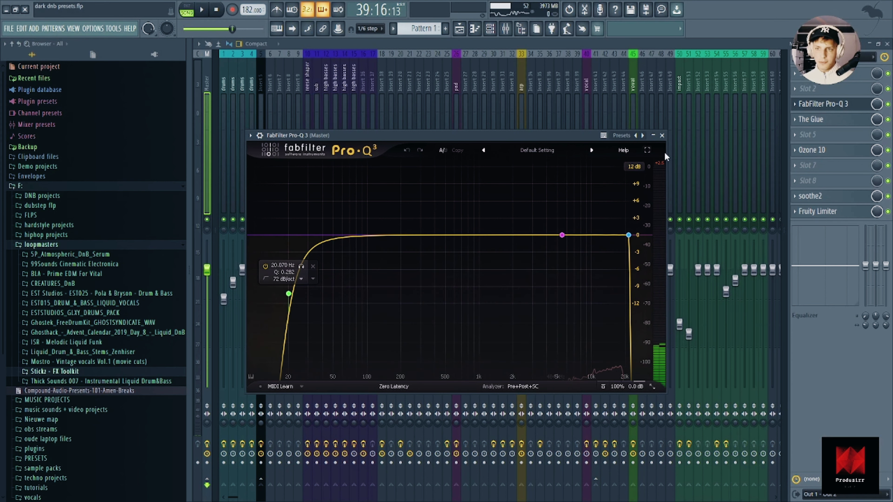
left_click(811, 119)
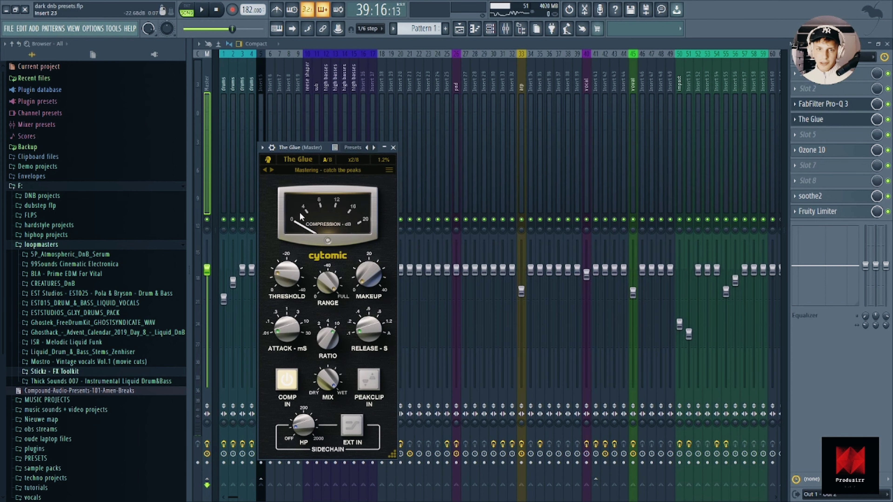
left_click(319, 206)
left_click(285, 212)
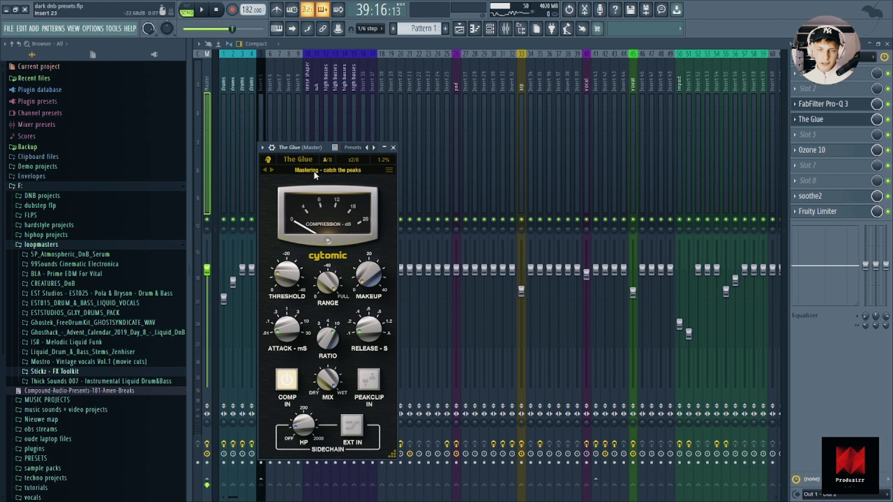
Examine The Glue's makeup gain and Ozone 10's Maximizer, Exciter and Imager modules on the master channel
left_click_drag(368, 276, 368, 270)
left_click(814, 121)
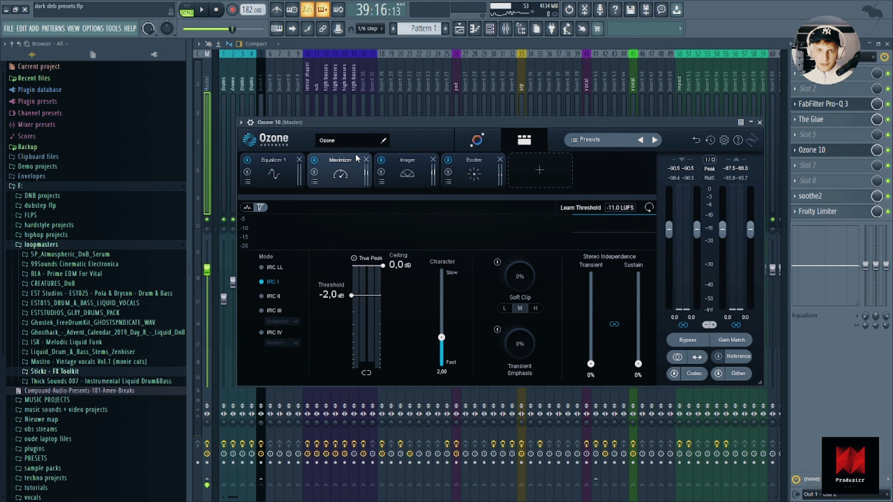
left_click(463, 181)
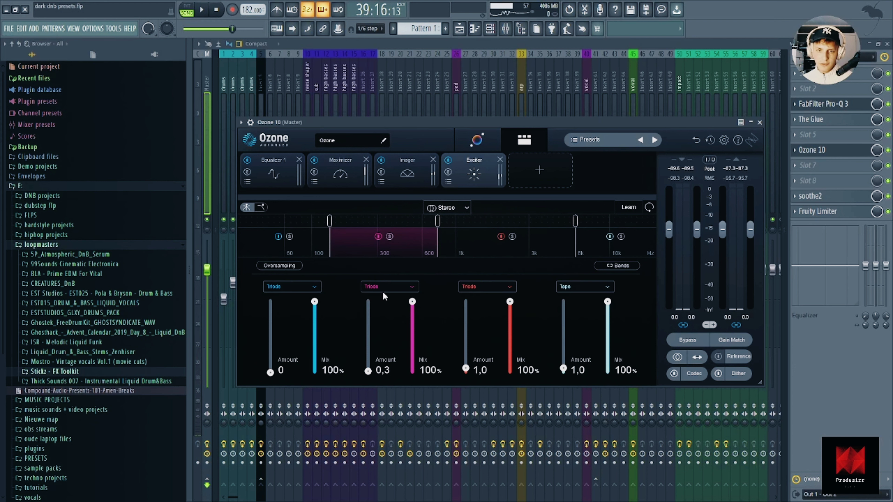
left_click(397, 178)
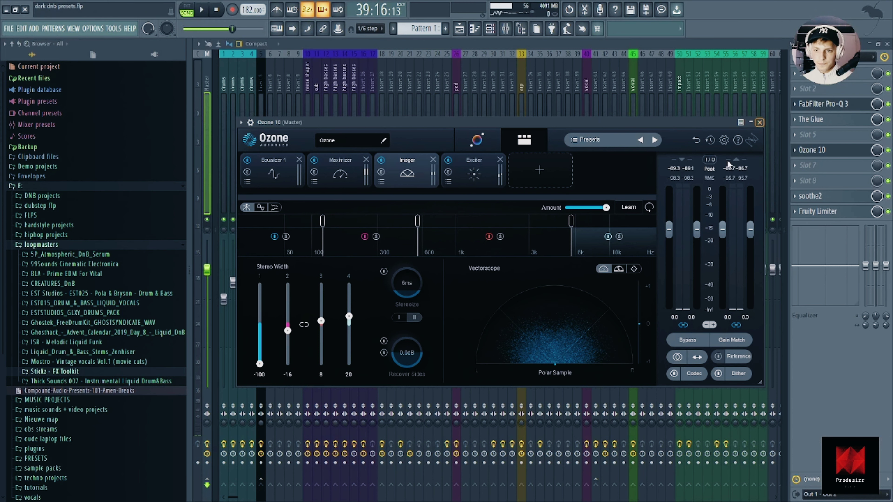
left_click(760, 123)
Inspect the soothe2 settings on the master channel and play the track while watching the mixer levels
left_click(810, 196)
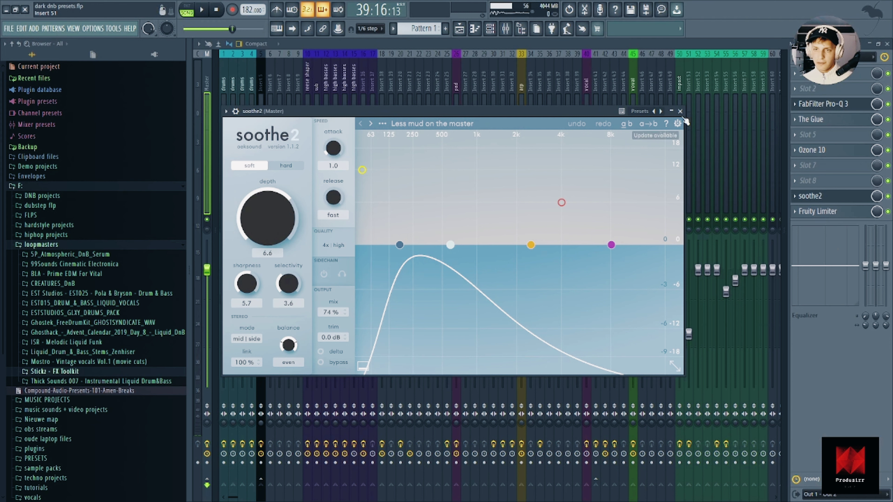
key("Escape")
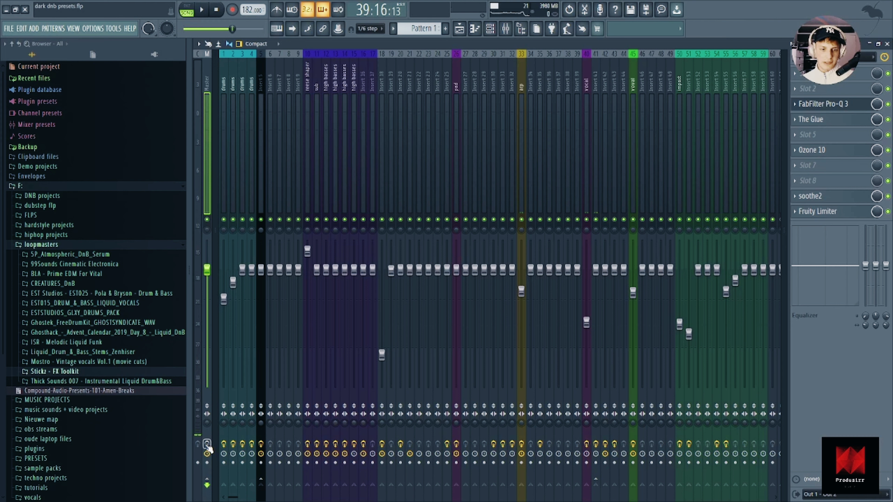
key("space")
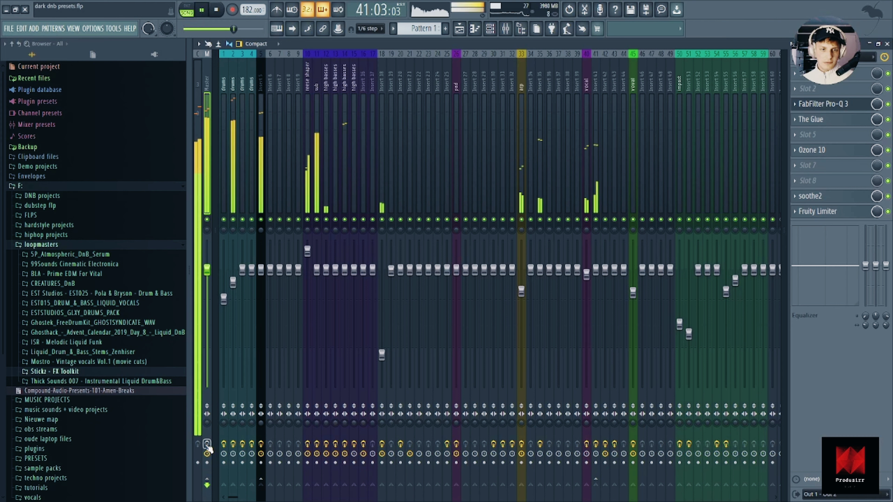